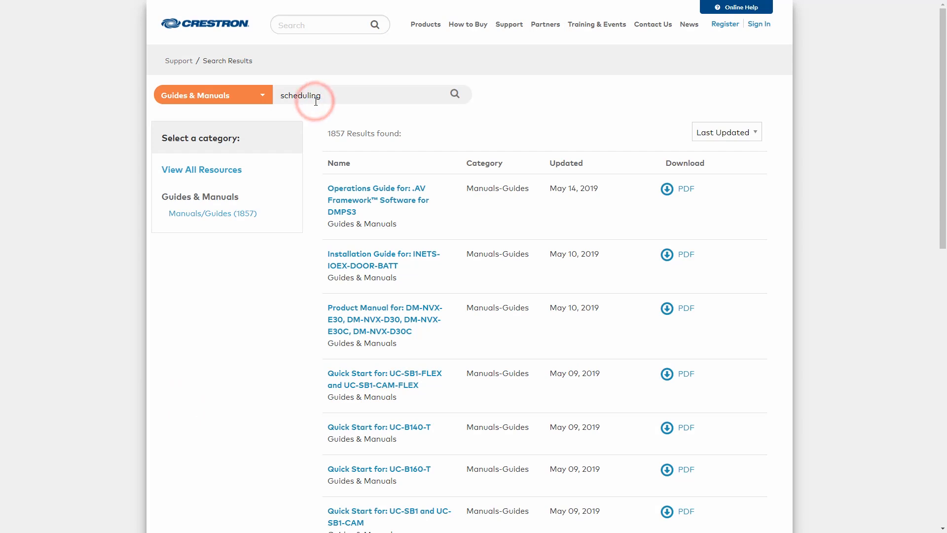
Search the Guides & Manuals for "scheduling" and open the Operations Guide for Crestron Room Scheduling Panels.
key(Return)
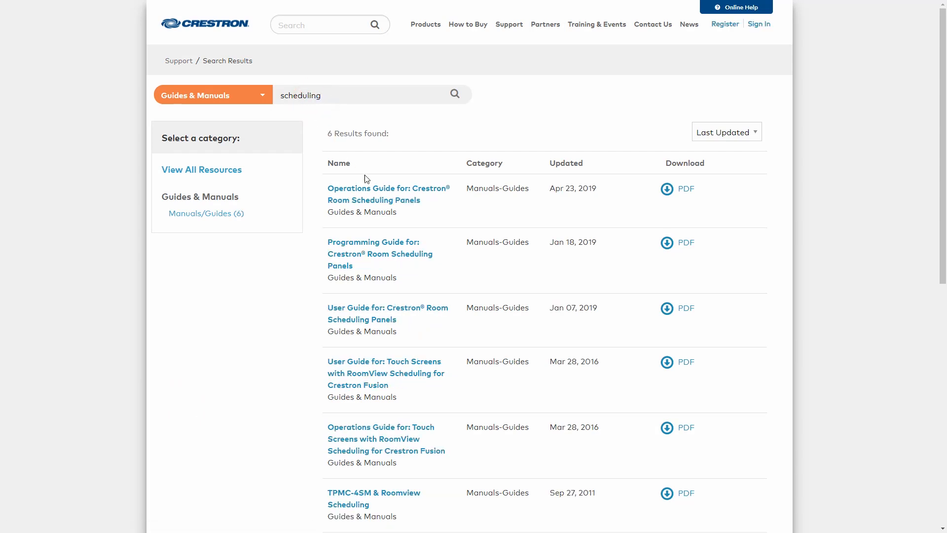
click(380, 200)
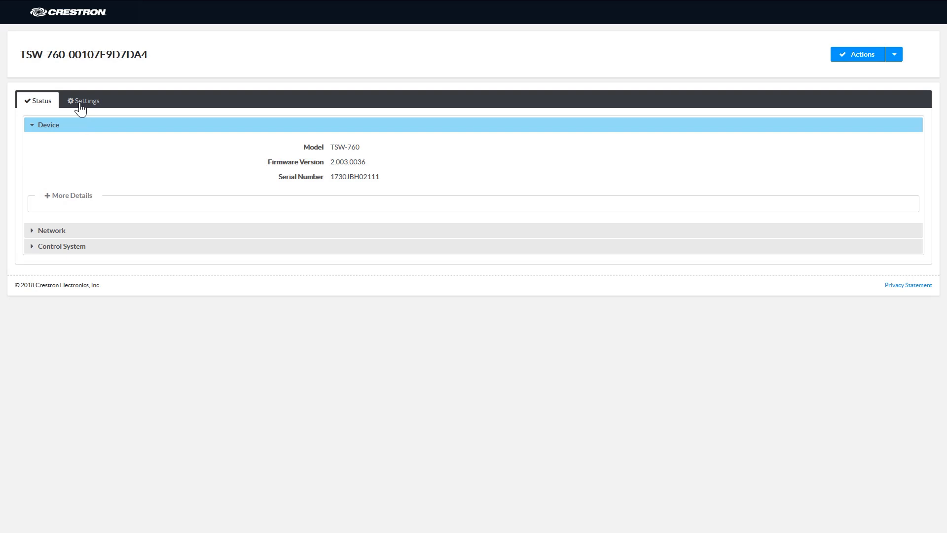
Set the TSW-760 touch screen's application mode to Crestron Default and save the change with a device reboot.
click(80, 102)
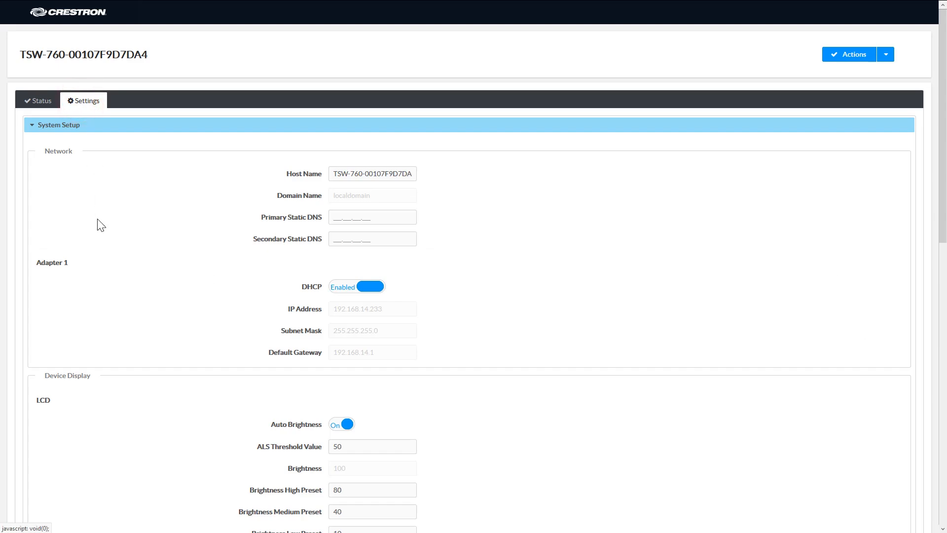
scroll(97, 224, down, 4)
scroll(97, 227, down, 8)
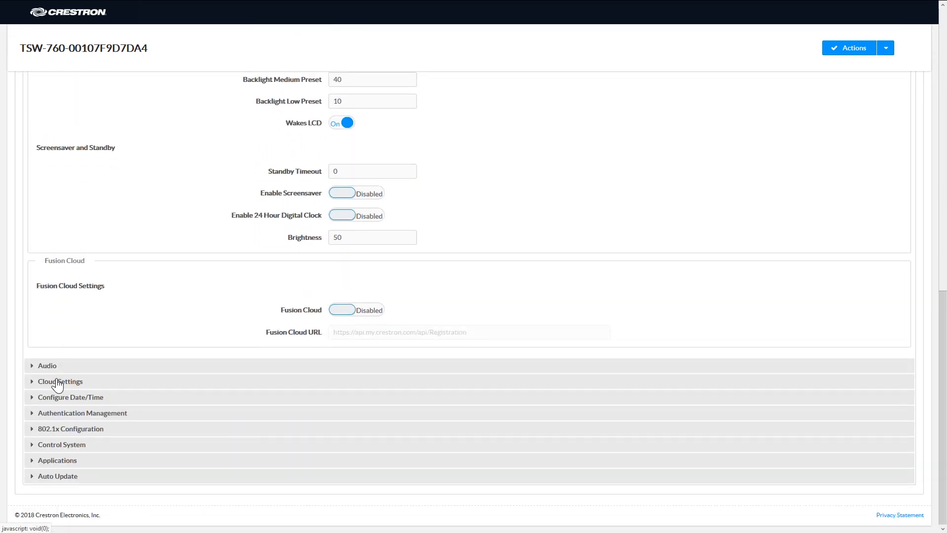
click(56, 461)
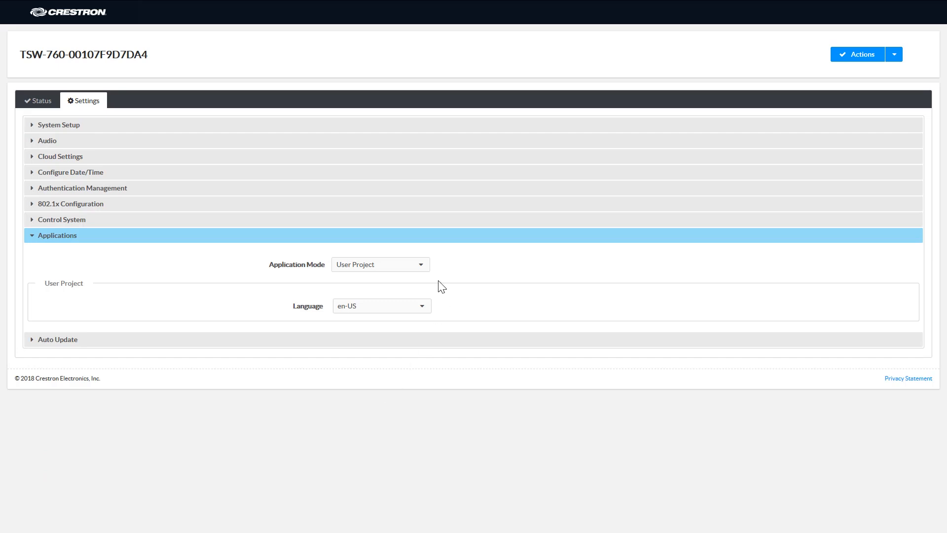
click(422, 267)
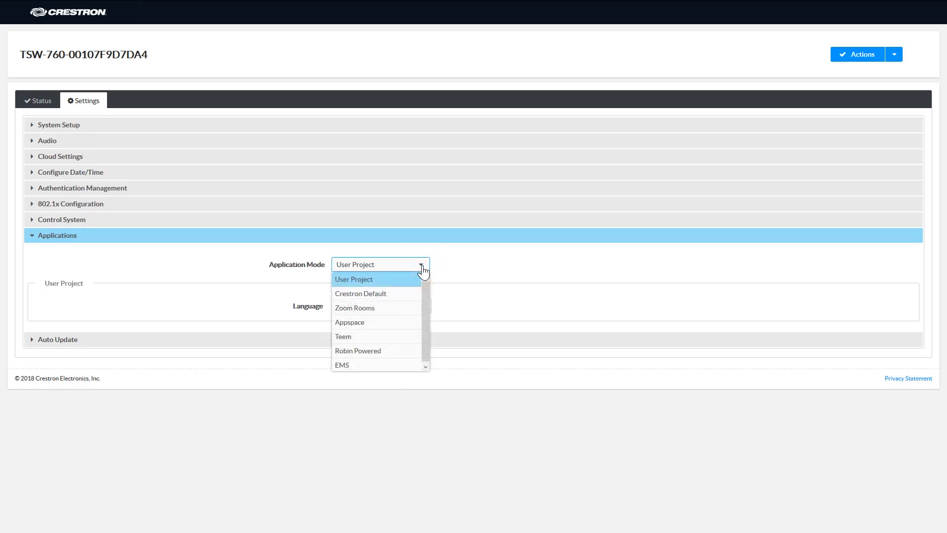
click(379, 295)
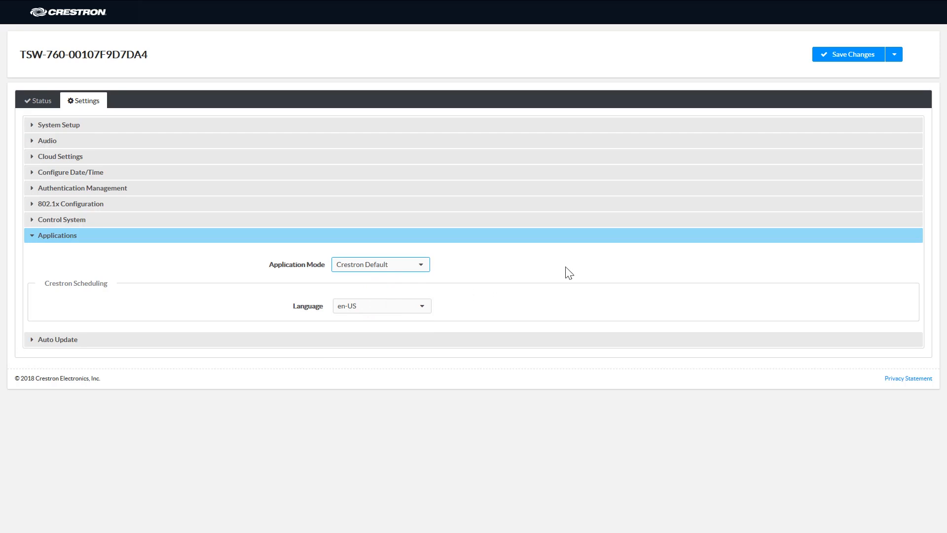
click(828, 57)
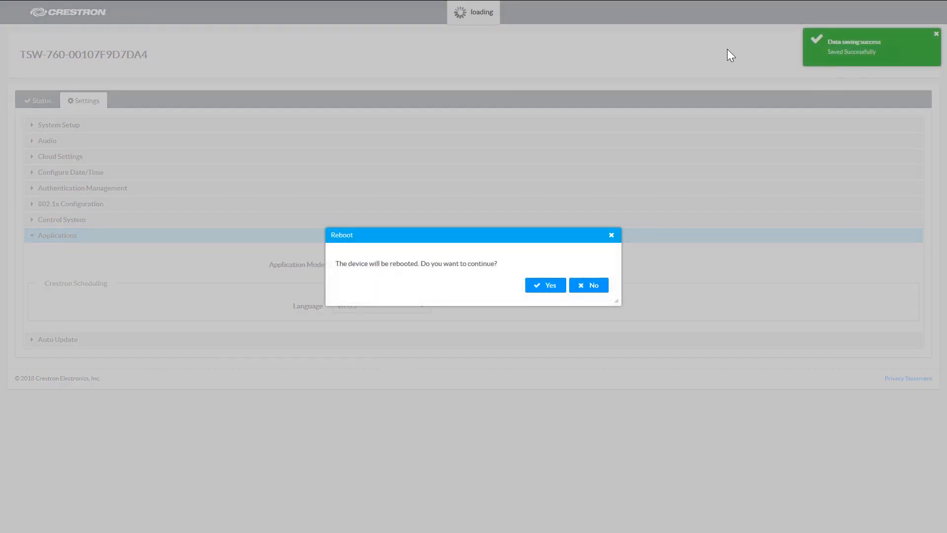
click(541, 287)
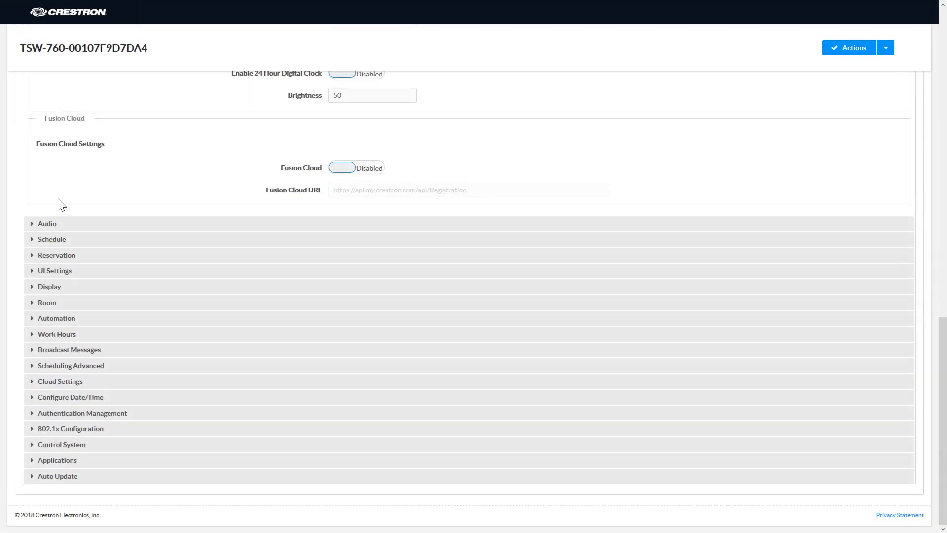
click(39, 333)
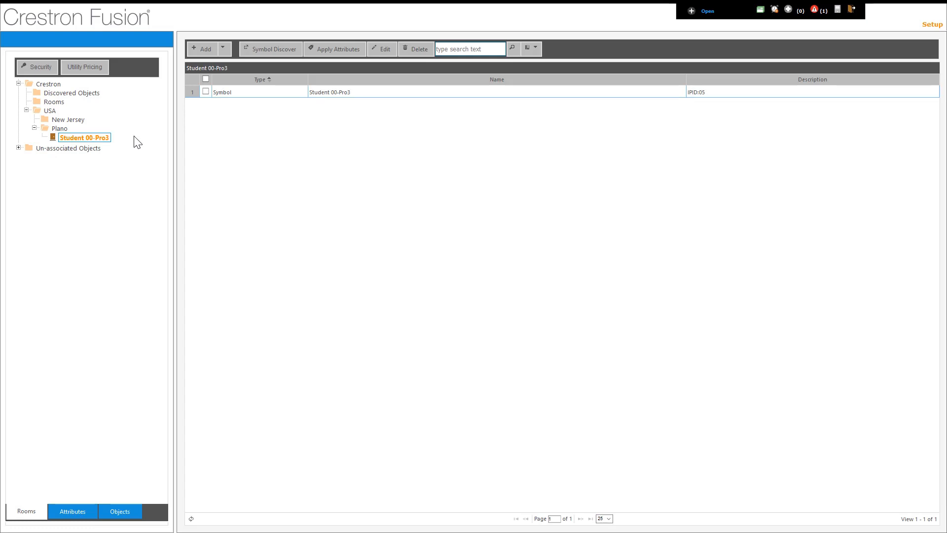
In Crestron Fusion, start a new asset for the Student 00-Pro3 room and name it "Student00 Scheduling Panel".
double_click(97, 139)
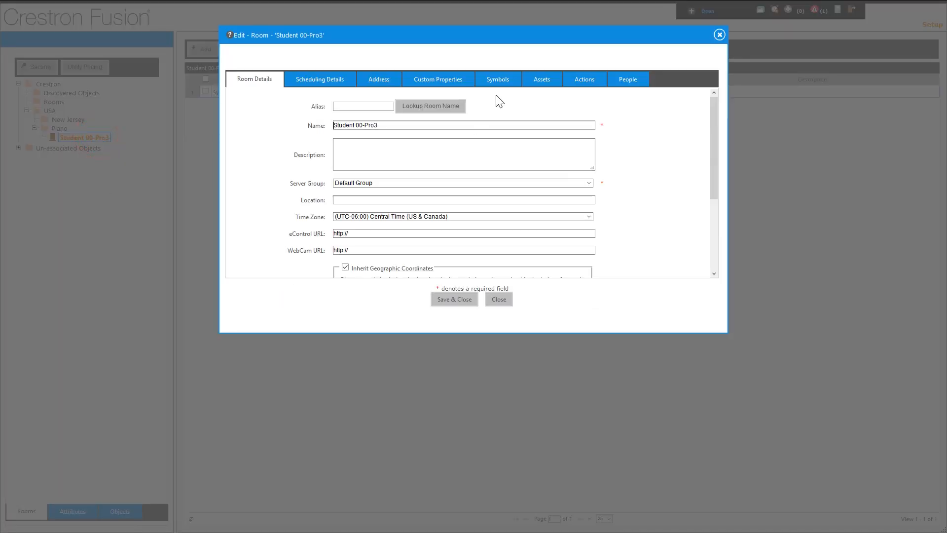
click(543, 88)
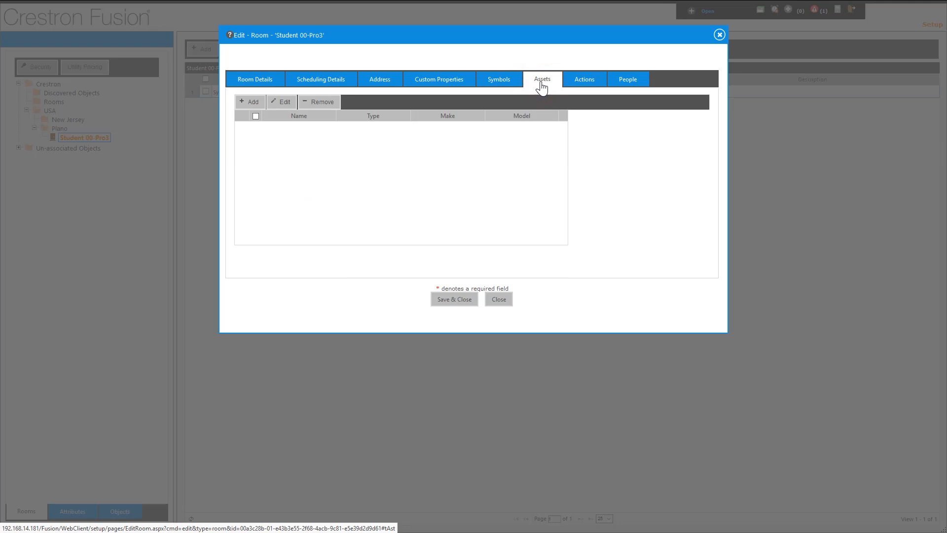
click(249, 102)
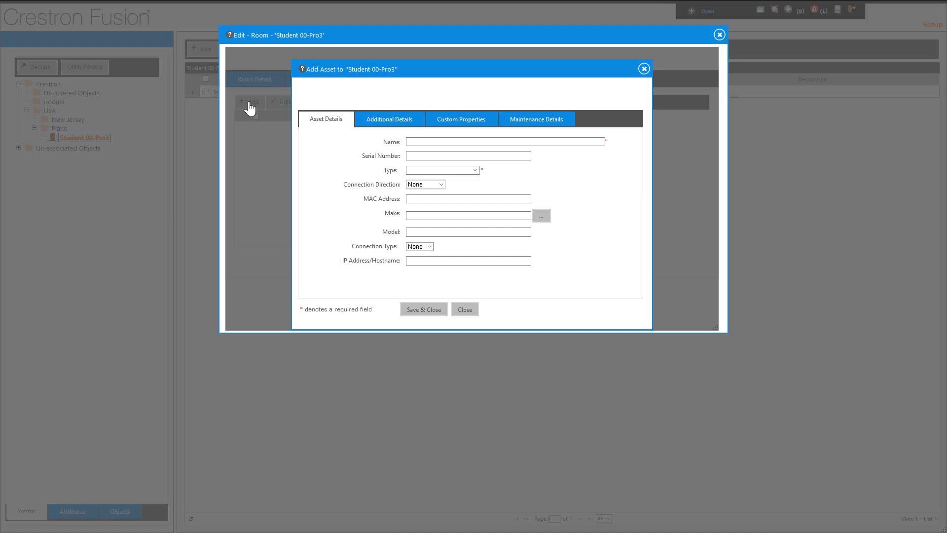
text(Studen)
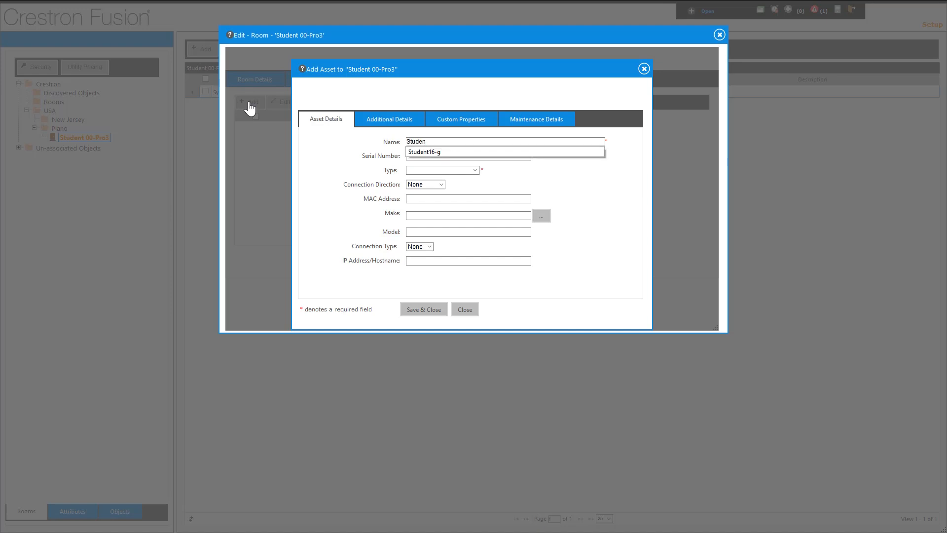
text(t00 Sche)
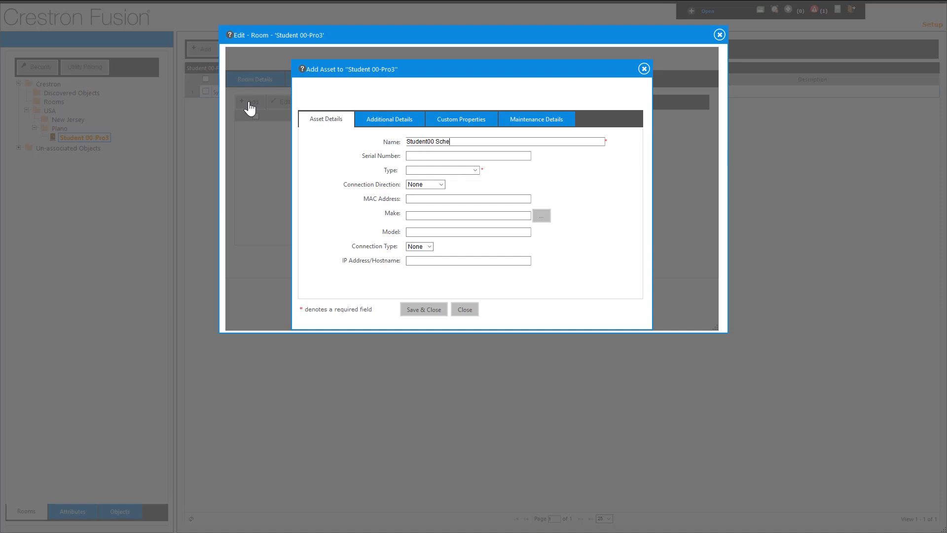
text(duling Panel)
Set the new asset's type to Touchpanel and its connection direction to Outbound.
click(475, 170)
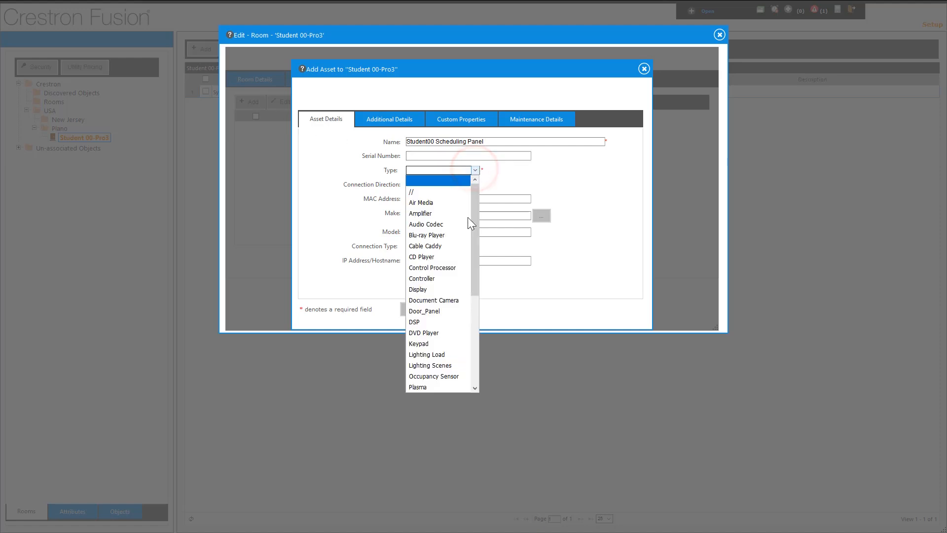
scroll(444, 222, down, 3)
scroll(439, 378, down, 1)
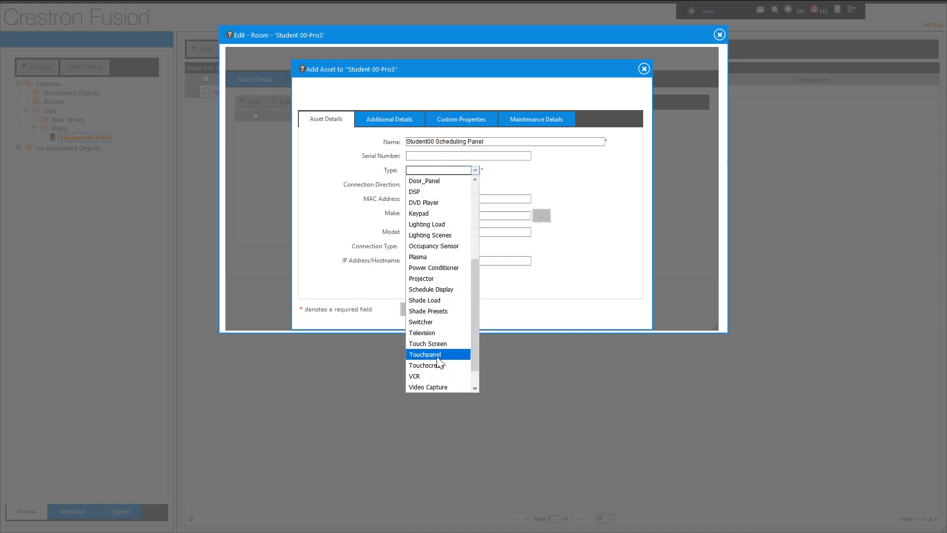
click(437, 355)
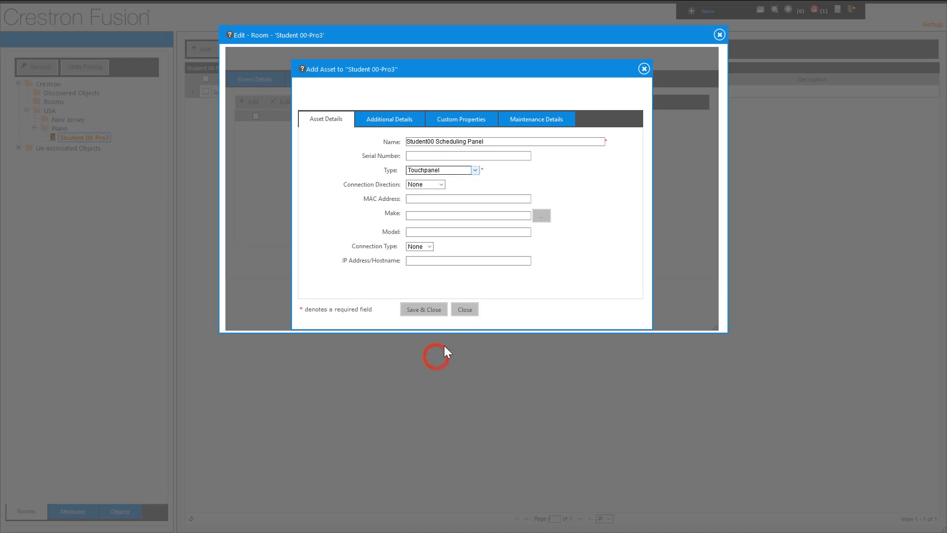
click(441, 185)
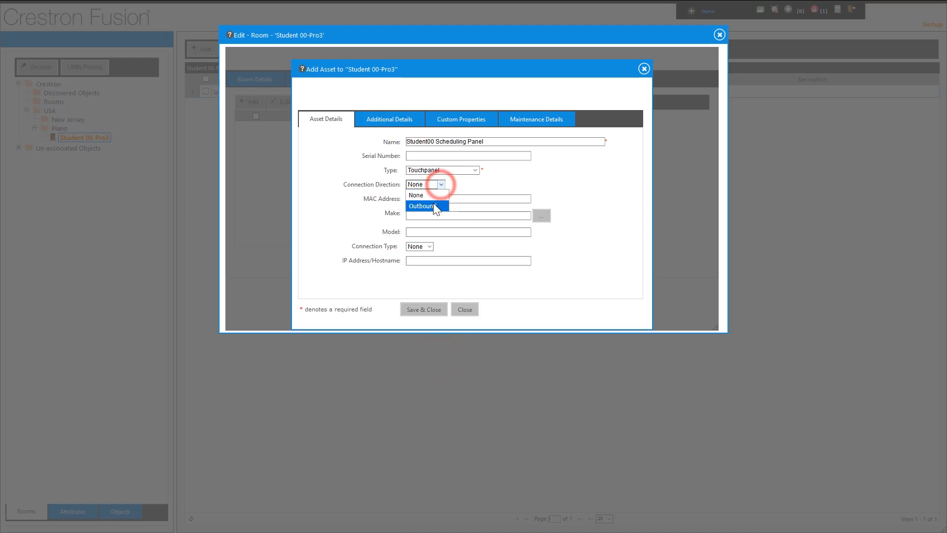
click(434, 206)
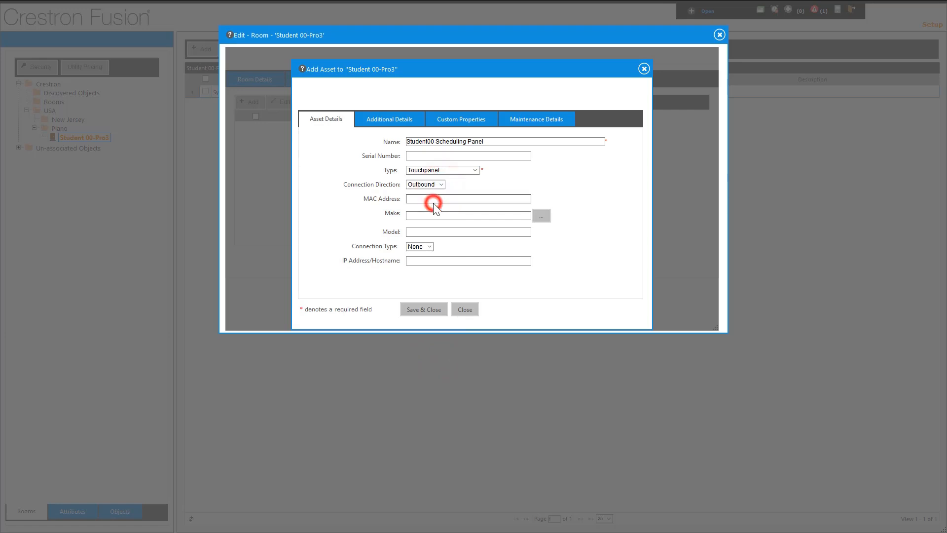
Assign the make Crestron and model TSW-760 to the scheduling panel asset.
click(542, 217)
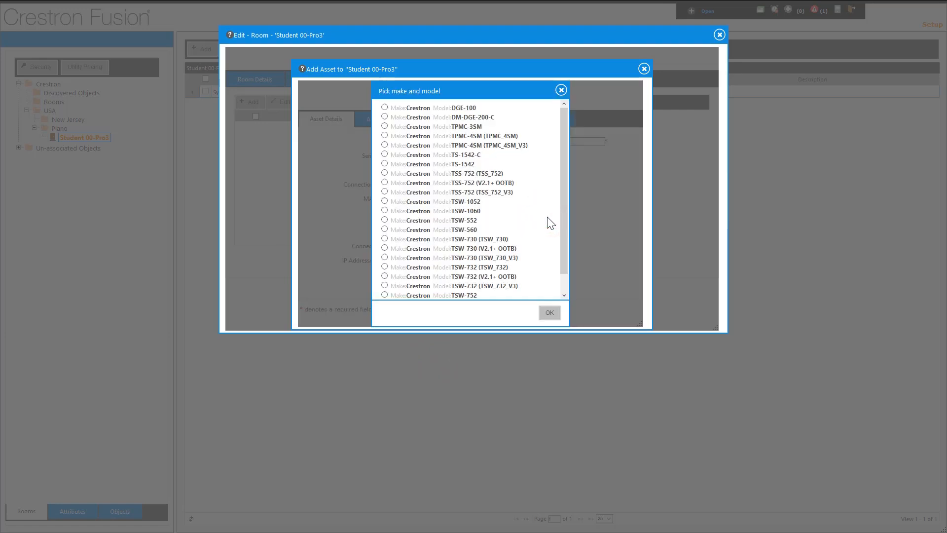
drag(564, 219, 559, 251)
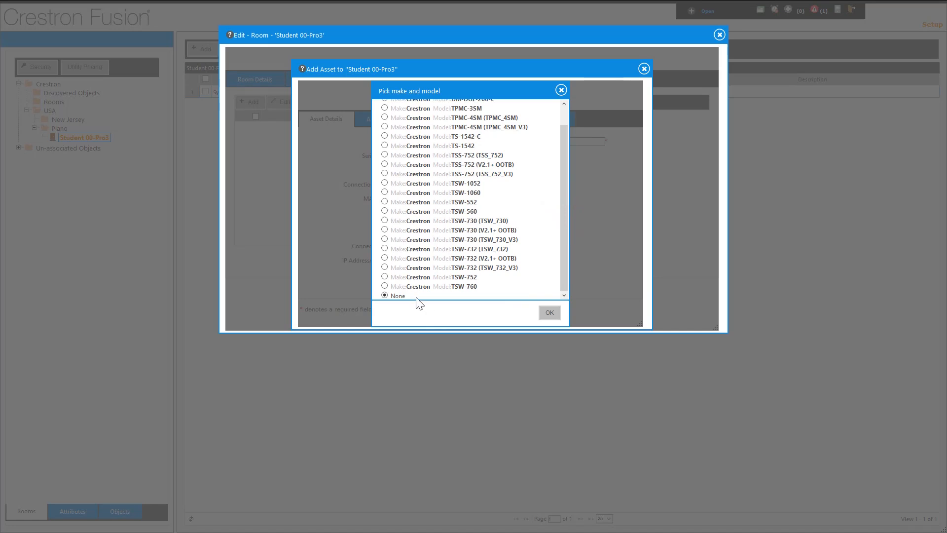
click(384, 286)
click(550, 313)
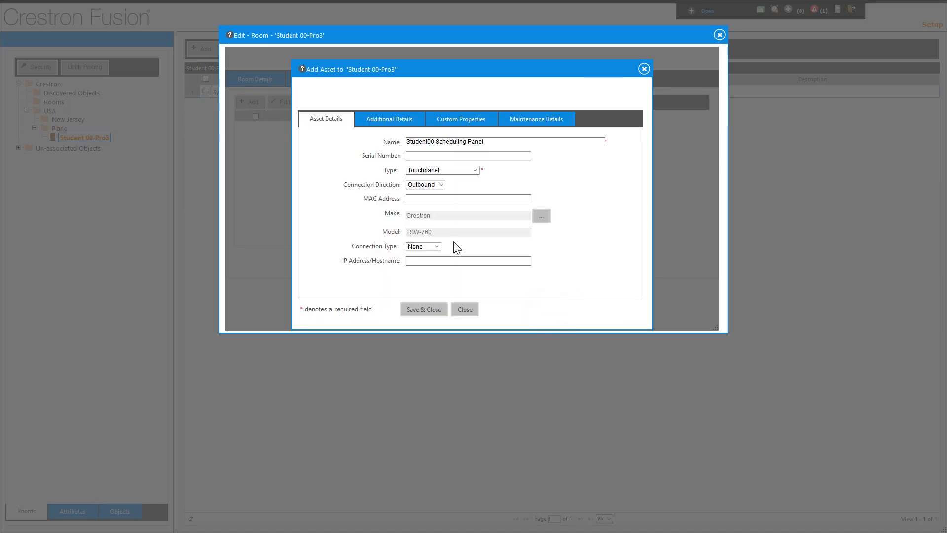
Give the asset a Network connection with IP address 192.168.14.233 and save both the asset and the room.
click(438, 246)
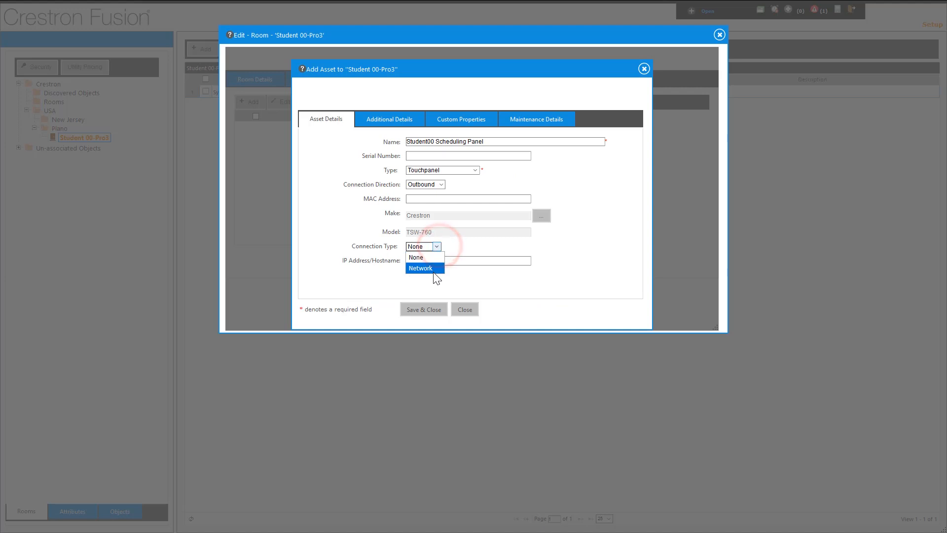
click(430, 269)
click(422, 261)
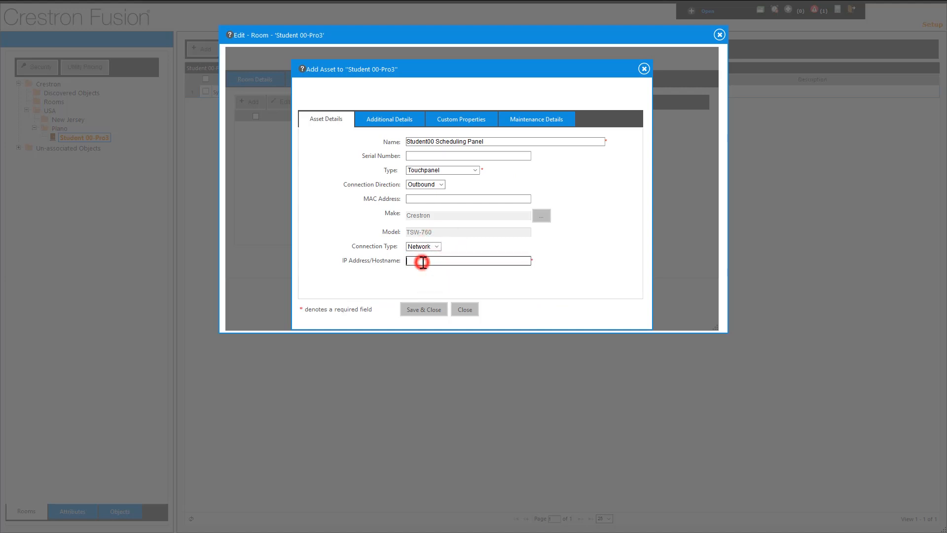
text(192.168)
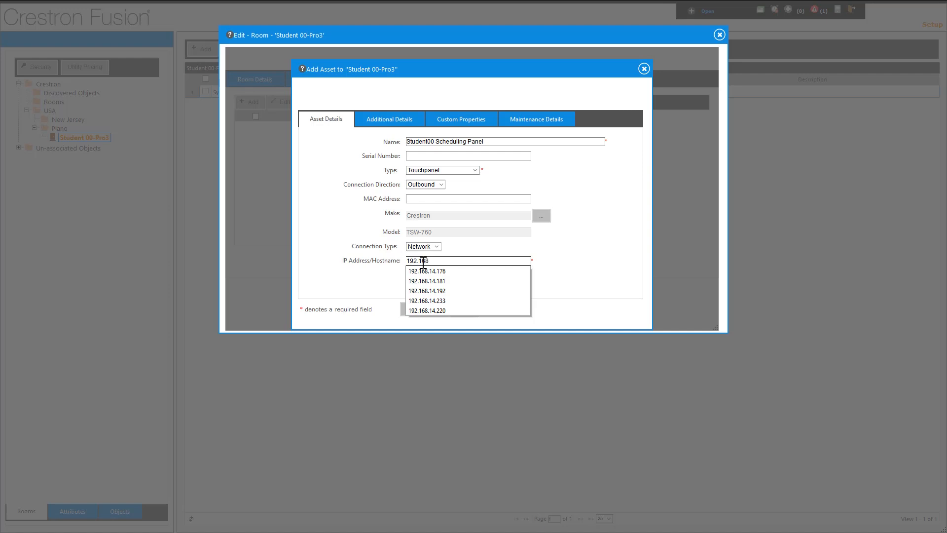
text(.14.233)
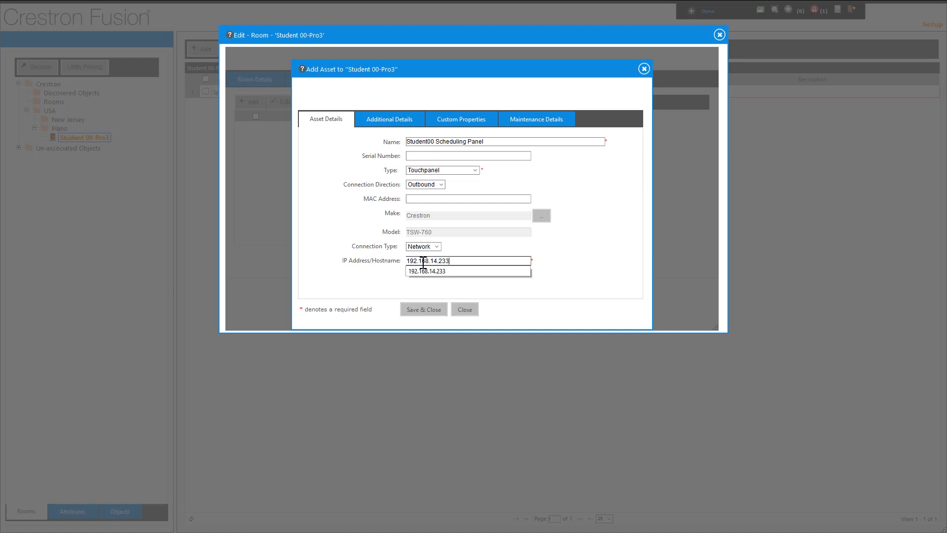
click(385, 283)
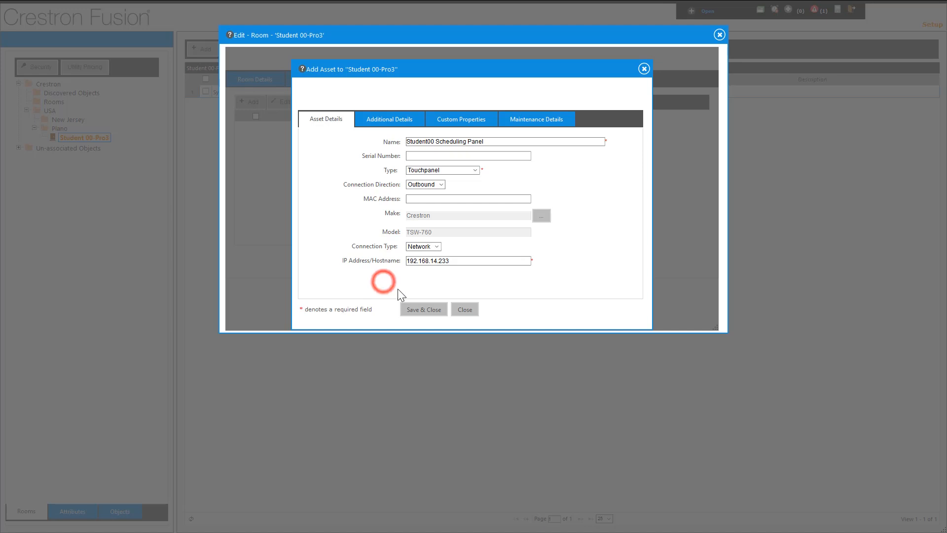
click(424, 309)
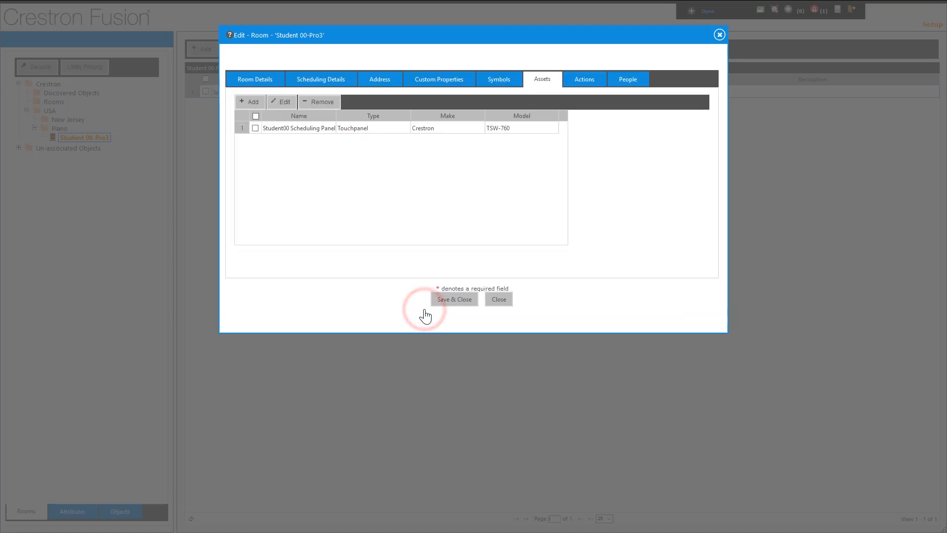
click(450, 300)
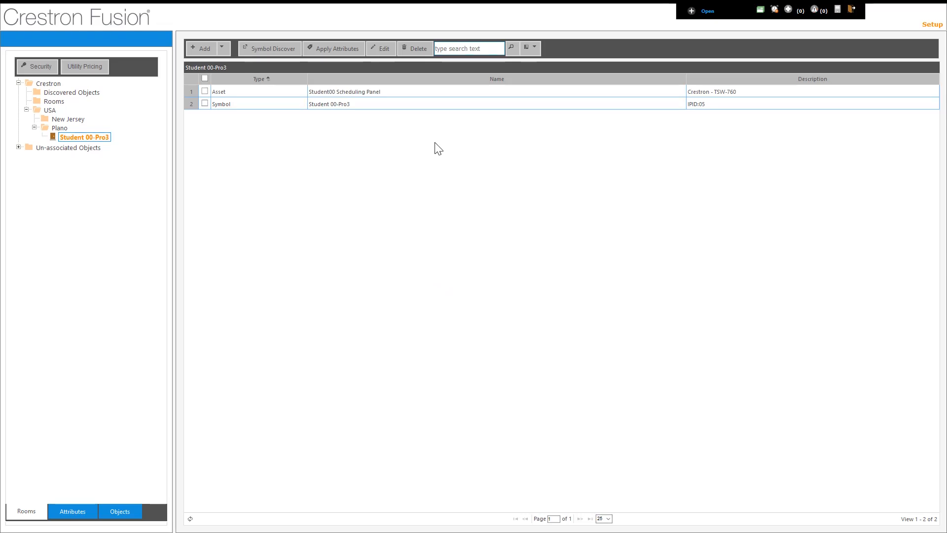
Open the asset list in RoomView Monitoring and expand the Crestron tree to Plano to check the scheduling panel's online status.
click(706, 12)
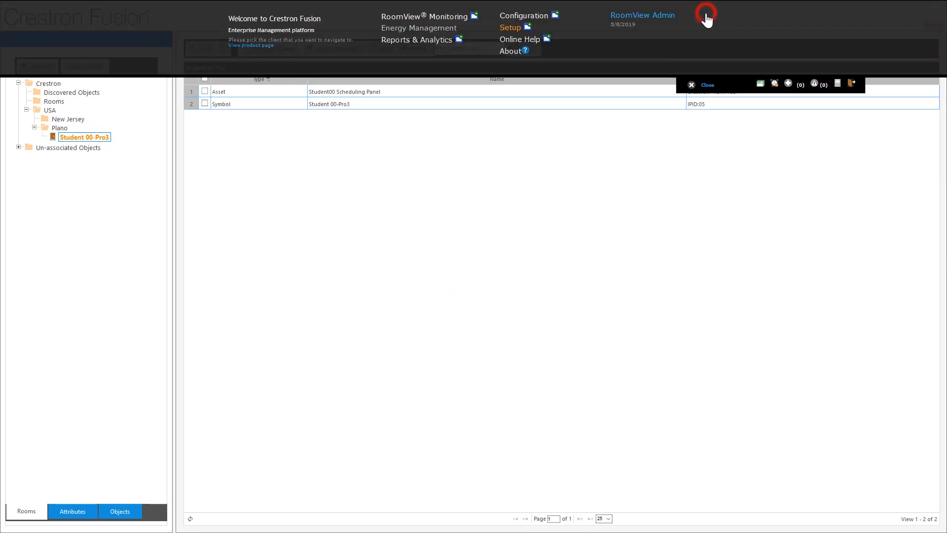
click(436, 24)
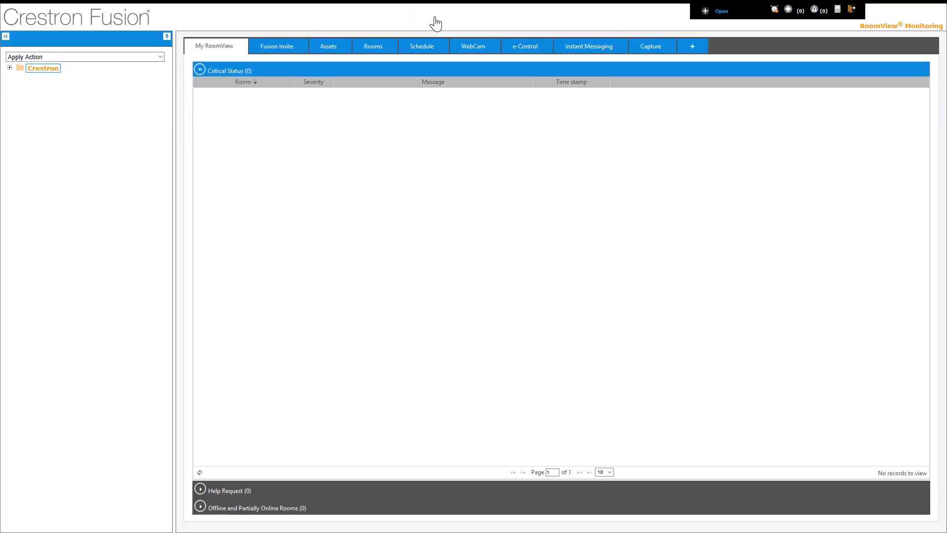
click(330, 49)
click(9, 68)
click(17, 94)
click(25, 111)
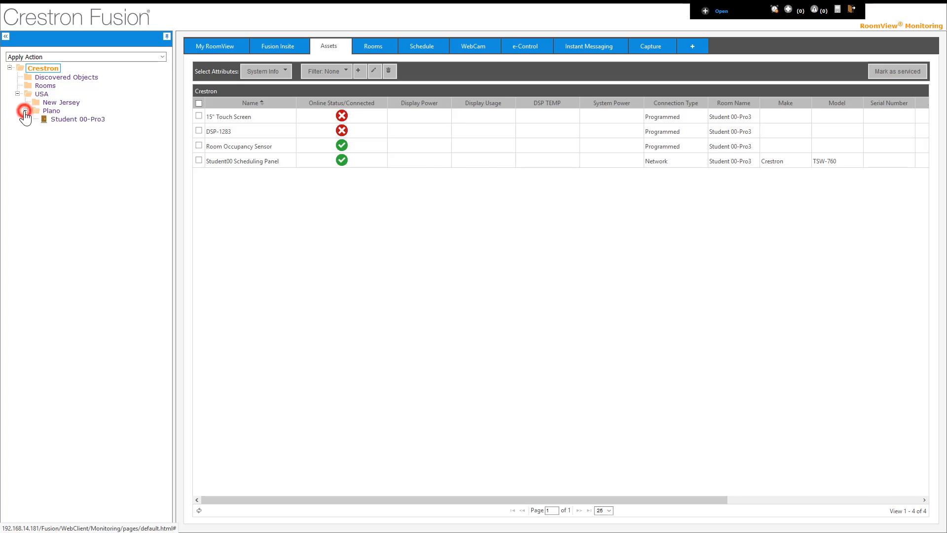
click(46, 113)
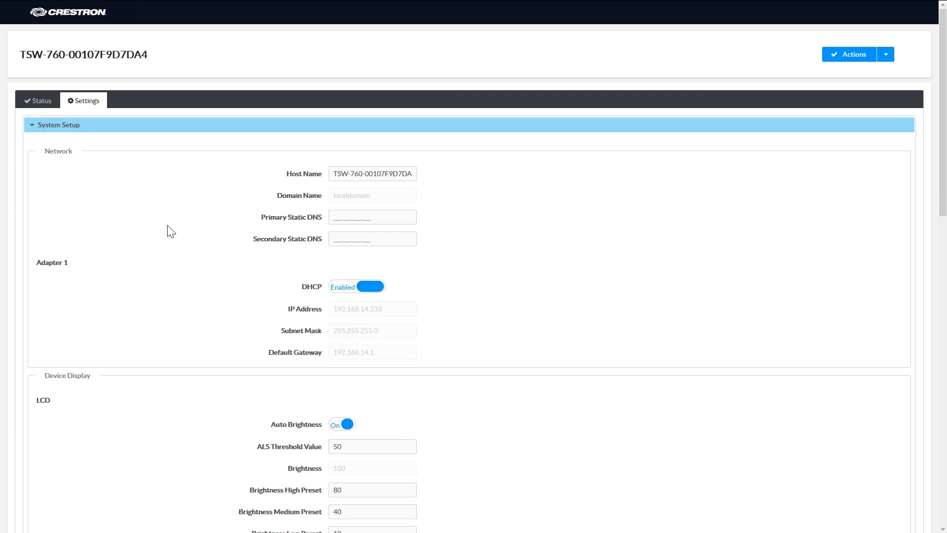
Enable Fusion Cloud in the TSW-760's System Setup settings, save the changes and reboot the touch screen.
scroll(152, 266, down, 7)
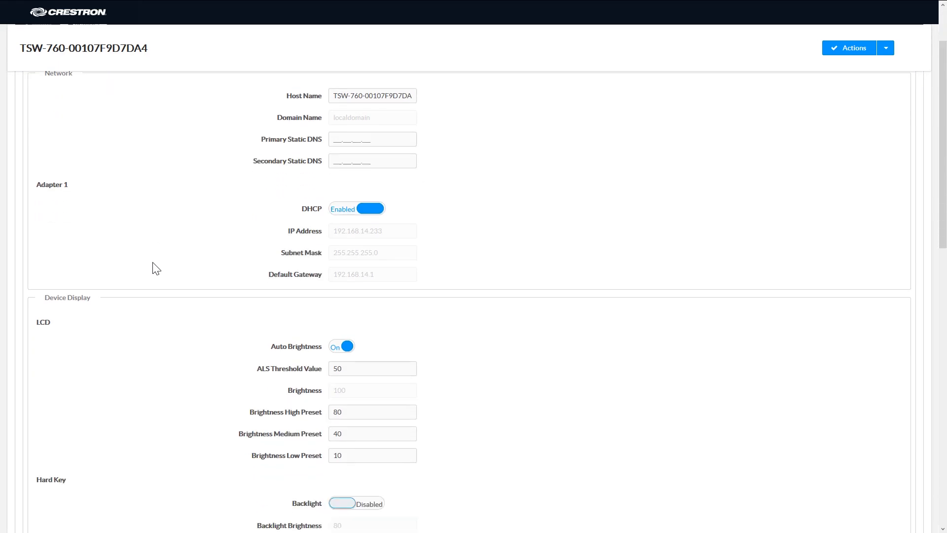
scroll(137, 274, down, 8)
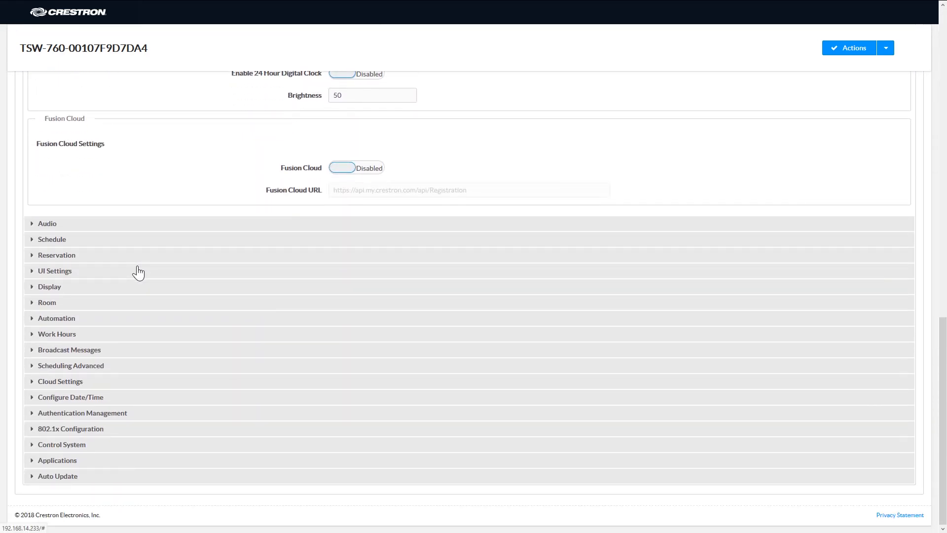
click(344, 170)
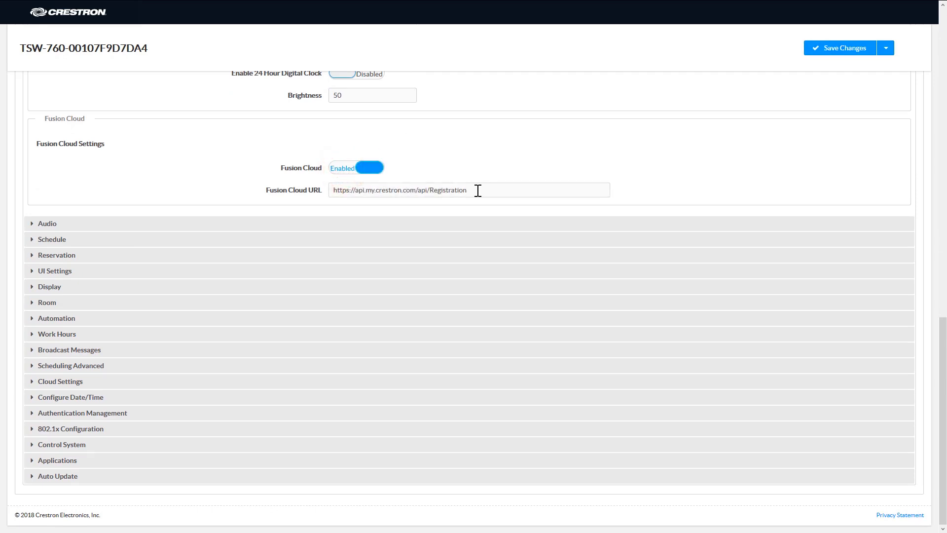
drag(479, 191, 335, 190)
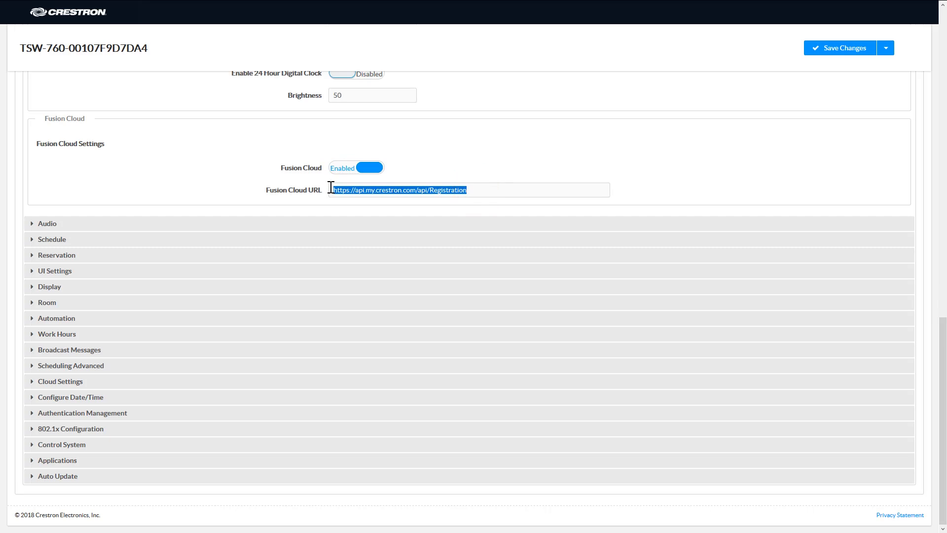
click(548, 144)
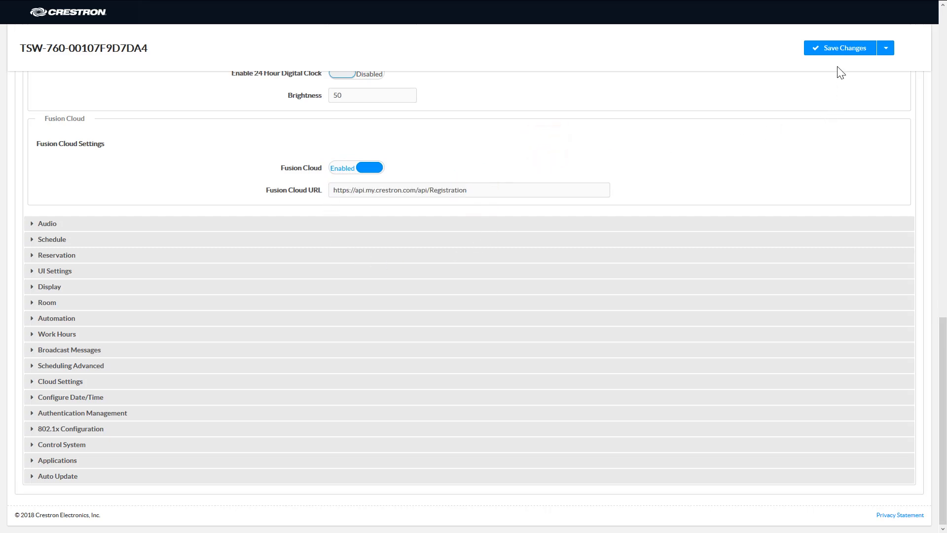
click(836, 49)
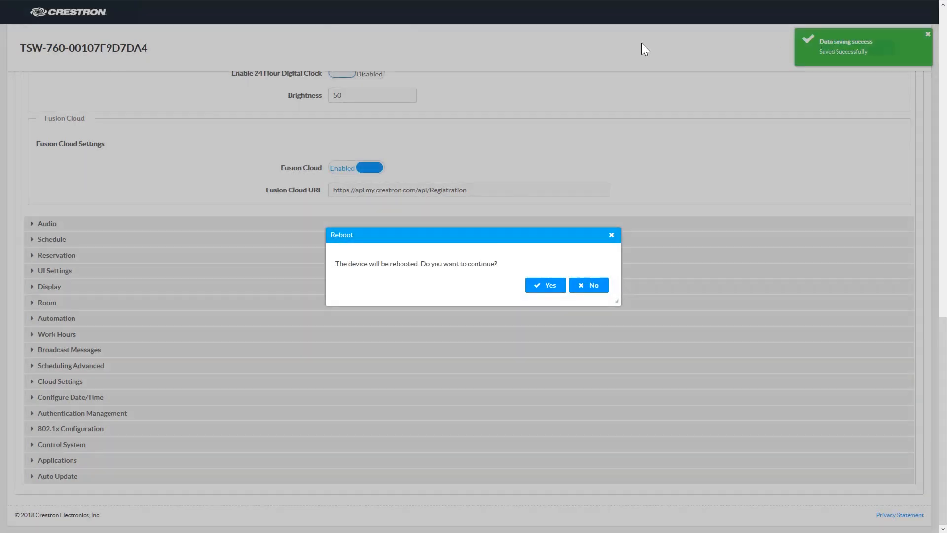
click(553, 288)
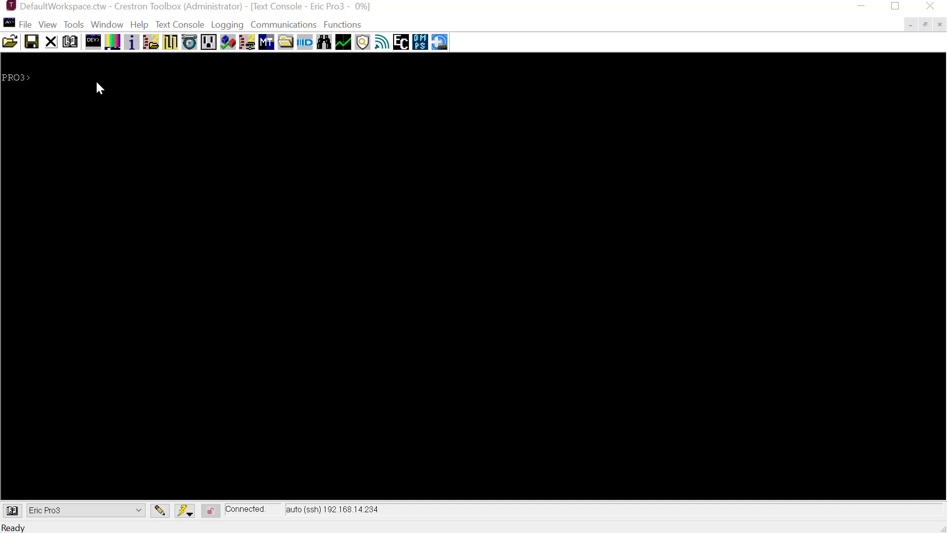
In the Crestron Toolbox text console for the Pro3, query the cloudenable setting and turn it on with "cloudenable on".
click(98, 84)
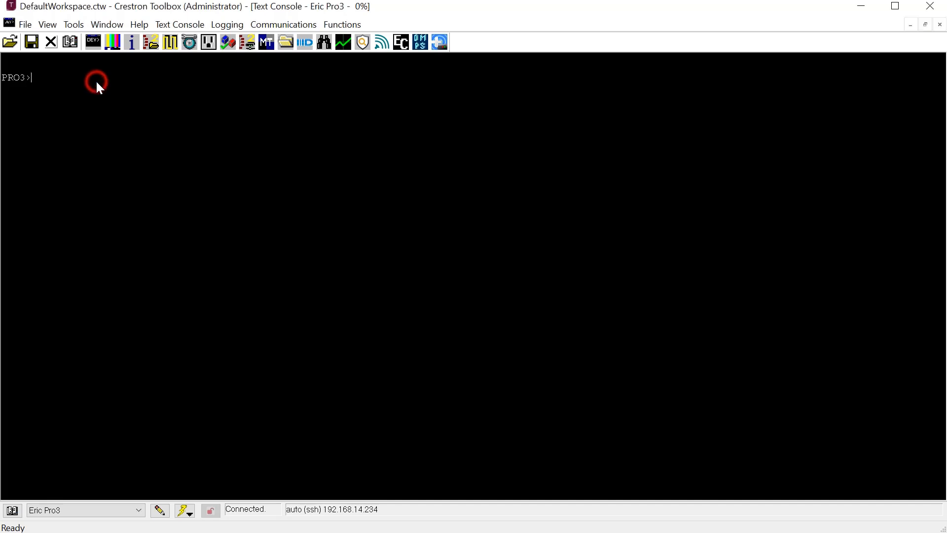
text(cloudenable)
key(Return)
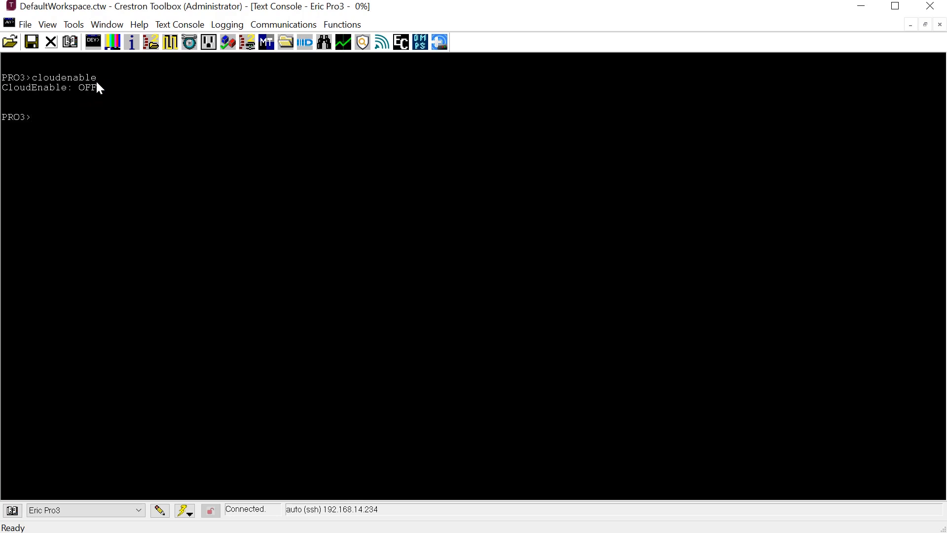
text(cloudenable on)
key(Return)
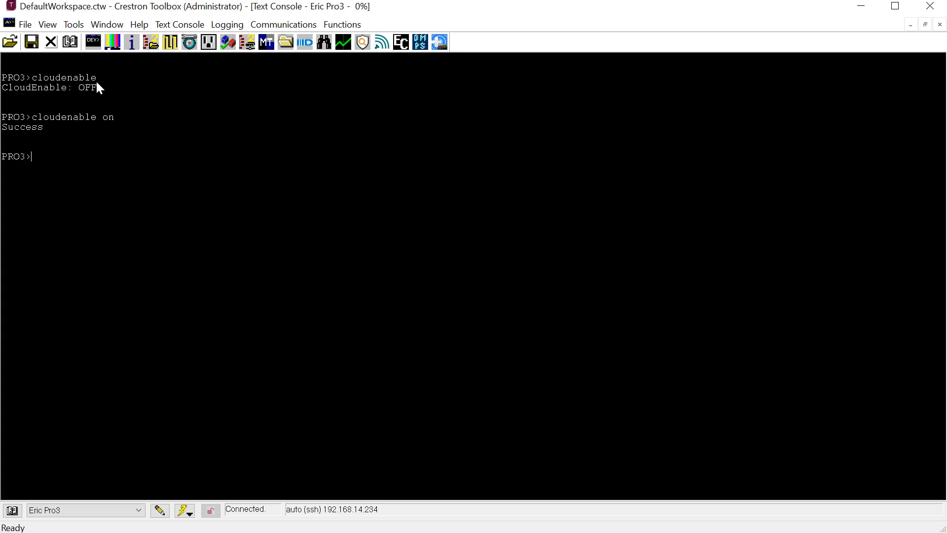
text(cloudurl)
key(Return)
text(cloudurl)
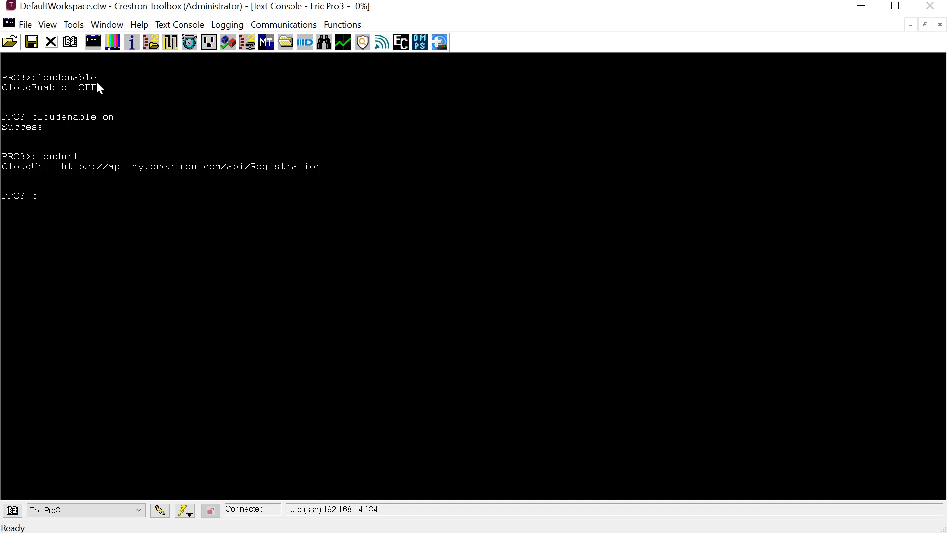
text( https://fsg.will.supply.url/api/)
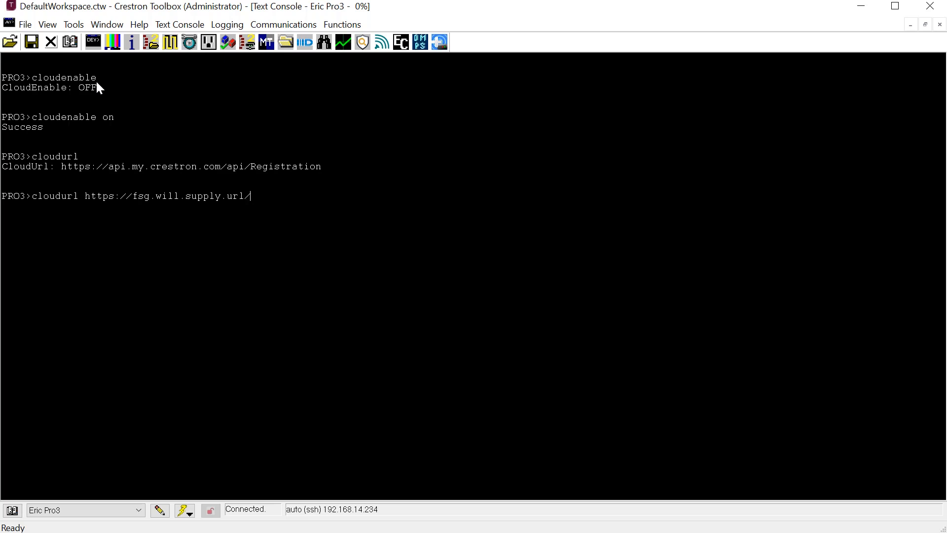
text(Registration)
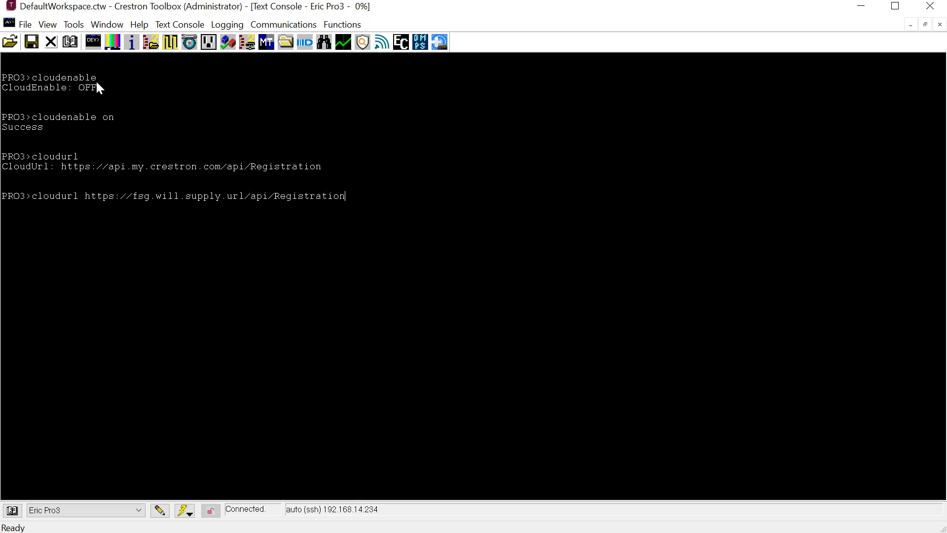